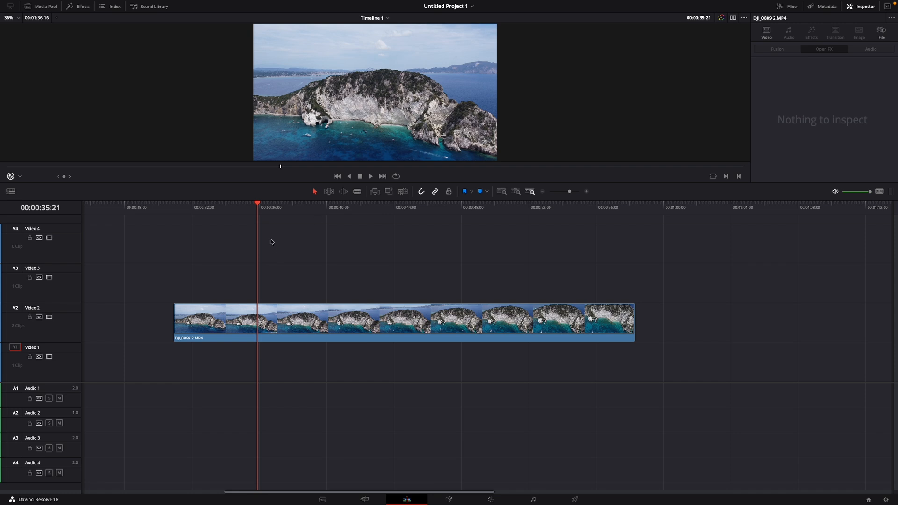
Find the Scanlines Open FX effect and apply it to the DJI_0889 2.MP4 clip on Video 2
{"action": "mouse_move", "coordinate": [258, 210]}
{"action": "left_mouse_down"}
{"action": "mouse_move", "coordinate": [281, 212]}
{"action": "mouse_move", "coordinate": [266, 210]}
{"action": "left_mouse_up"}
{"action": "left_click", "coordinate": [327, 311]}
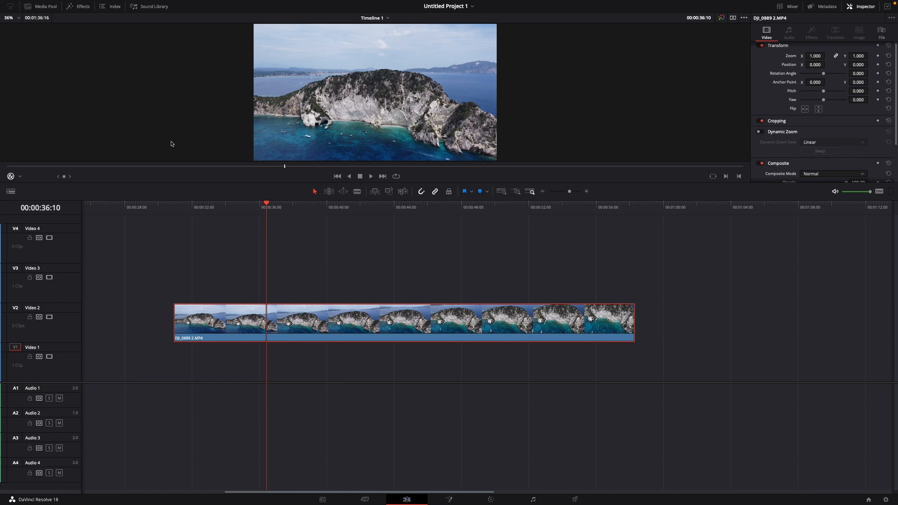
{"action": "left_click", "coordinate": [78, 6]}
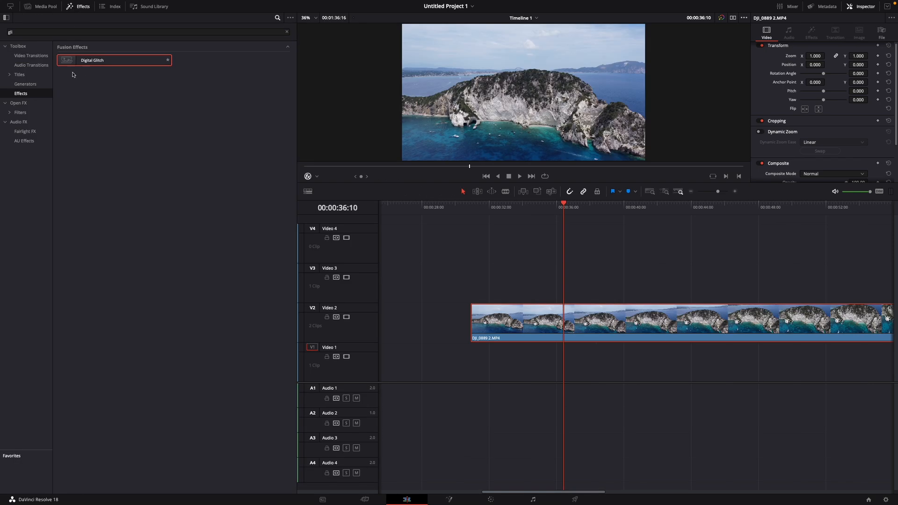
{"action": "left_click", "coordinate": [20, 103]}
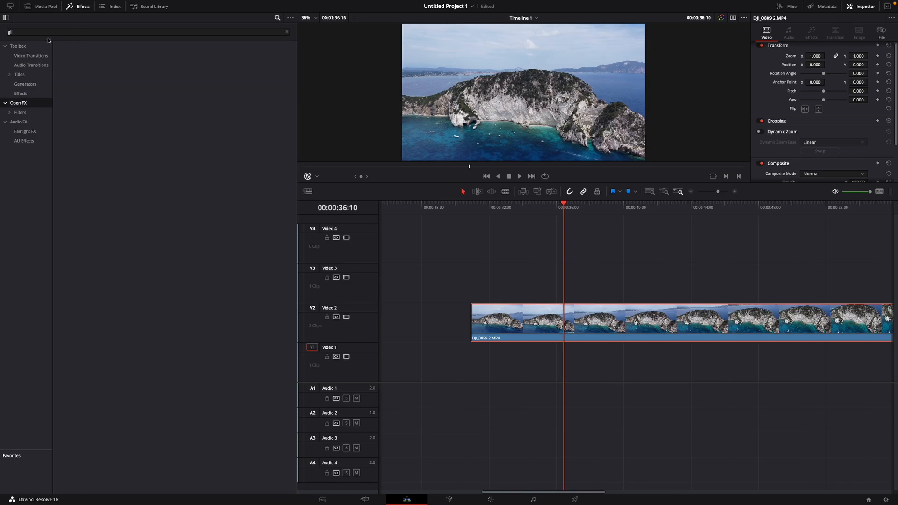
{"action": "left_click", "coordinate": [33, 32]}
{"action": "left_click_drag", "start_coordinate": [33, 31], "coordinate": [4, 32]}
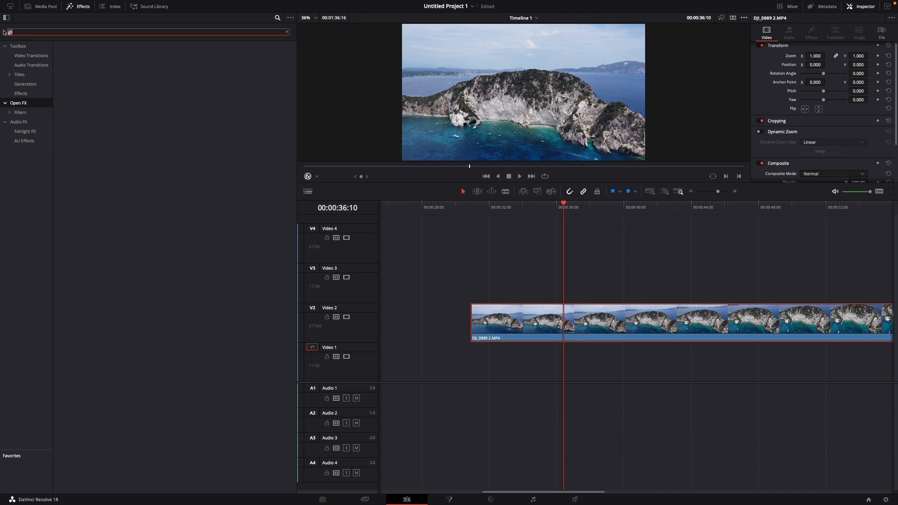
{"action": "type", "text": "scan"}
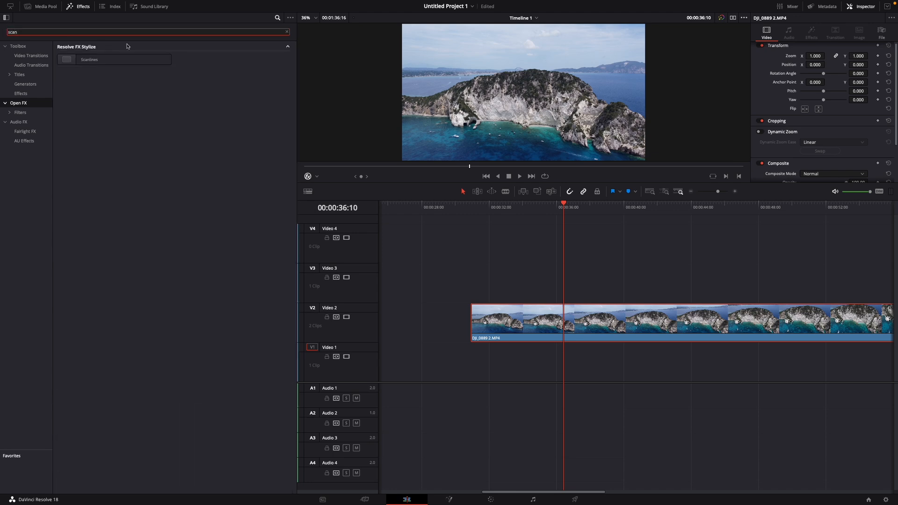
{"action": "left_click", "coordinate": [91, 64]}
{"action": "left_click_drag", "start_coordinate": [92, 64], "coordinate": [588, 316]}
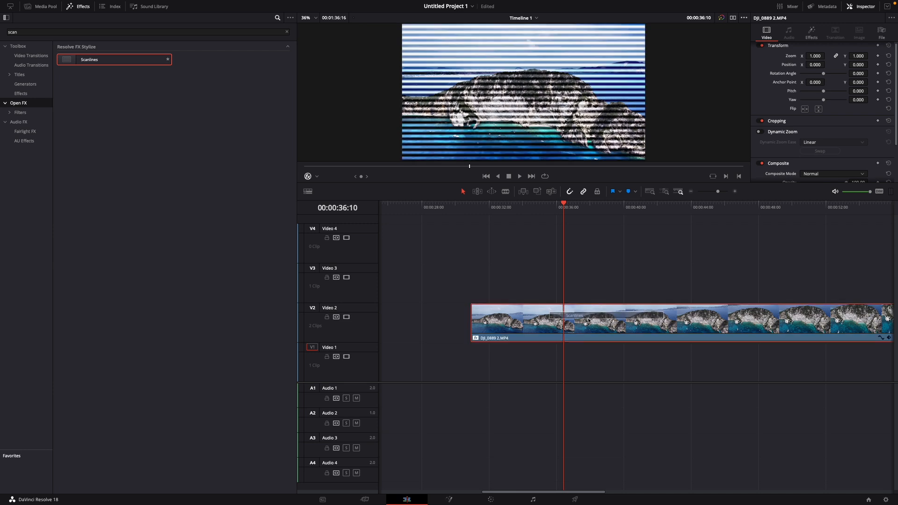
{"action": "left_click", "coordinate": [77, 6]}
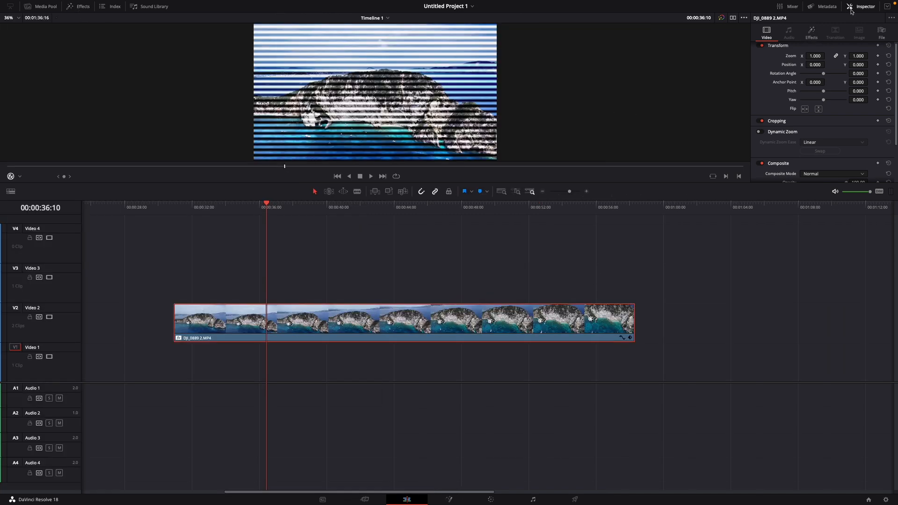
Set the Scanlines effect's Line Frequency to 10 and Line Sharpness to 0.5
{"action": "left_click", "coordinate": [812, 32]}
{"action": "left_click", "coordinate": [858, 83]}
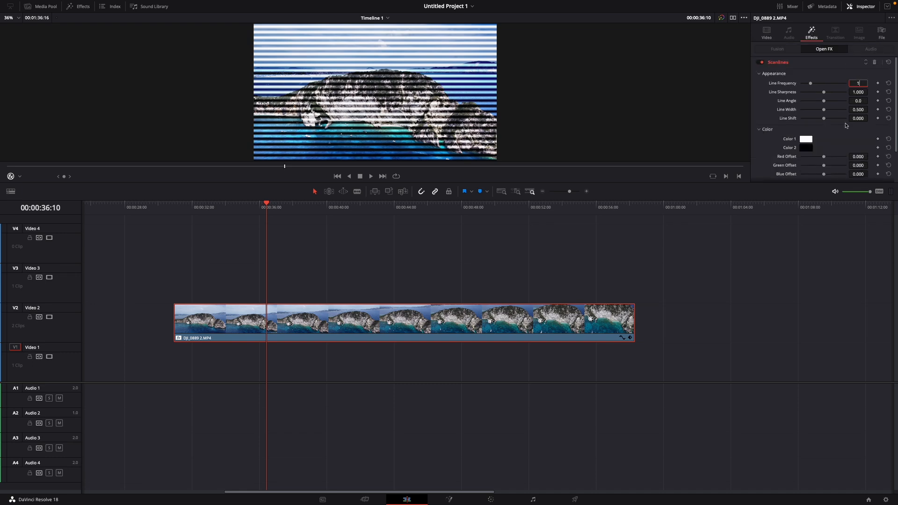
{"action": "key", "text": "Return"}
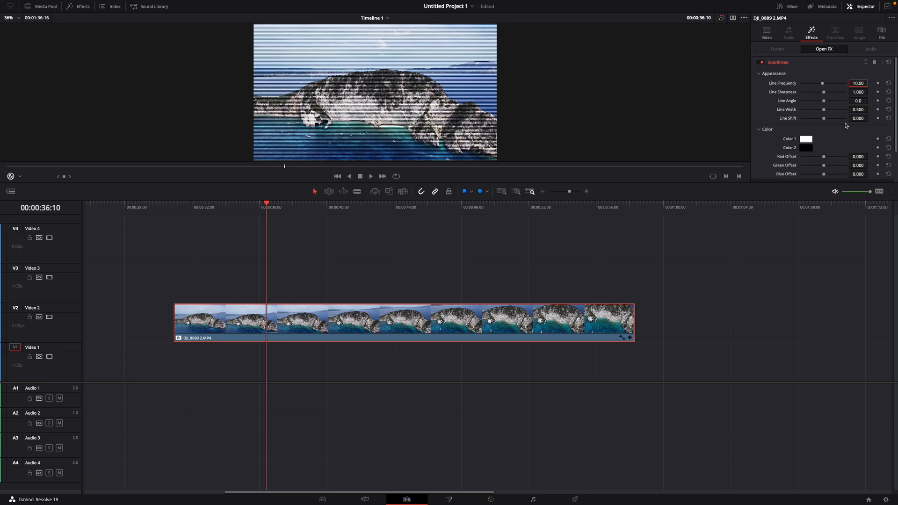
{"action": "left_click", "coordinate": [865, 92]}
{"action": "key", "text": "Return"}
{"action": "scroll", "coordinate": [804, 115], "scroll_direction": "down", "scroll_amount": 2}
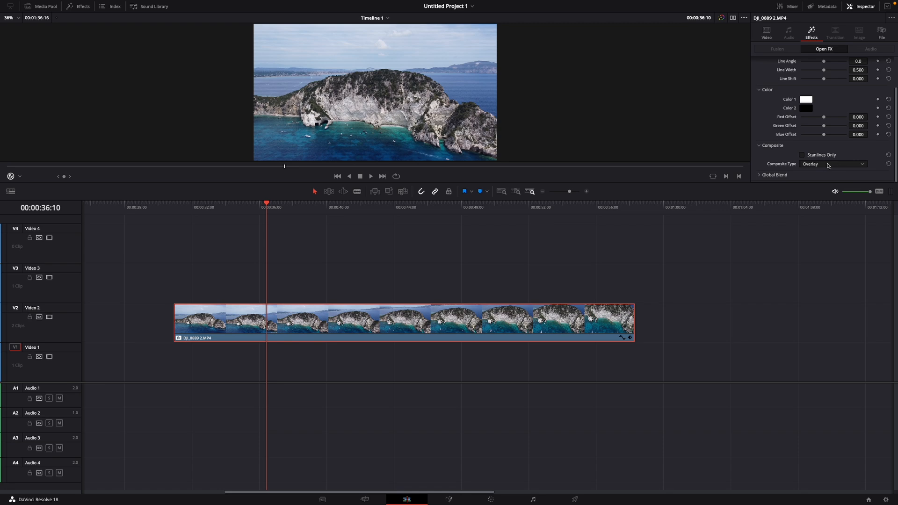
{"action": "scroll", "coordinate": [826, 167], "scroll_direction": "up", "scroll_amount": 2}
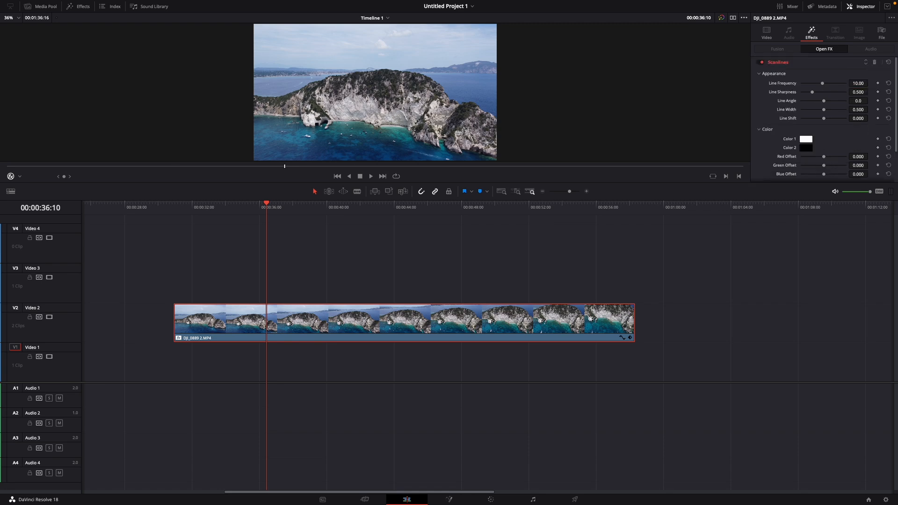
Find the Fast Noise effect and apply it to the clip on Video 2
{"action": "left_click", "coordinate": [86, 6]}
{"action": "left_click", "coordinate": [32, 34]}
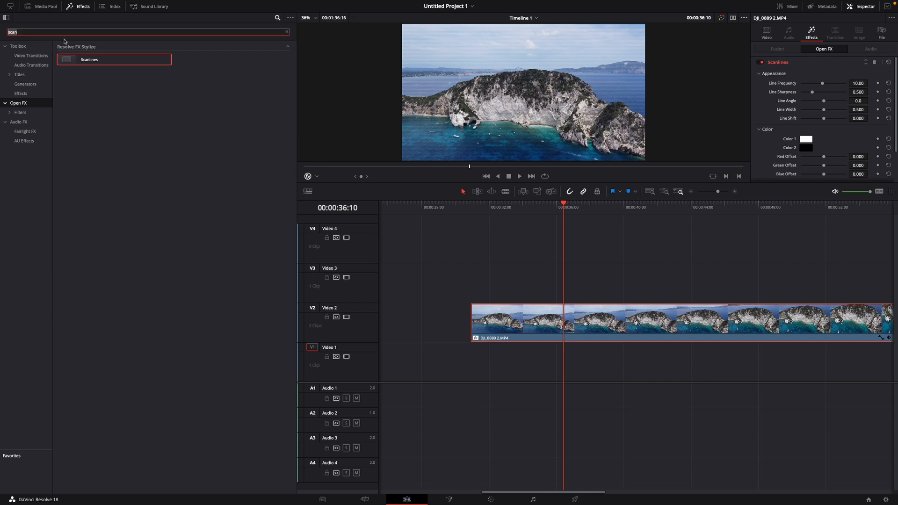
{"action": "type", "text": "fast"}
{"action": "left_click_drag", "start_coordinate": [75, 59], "coordinate": [553, 323]}
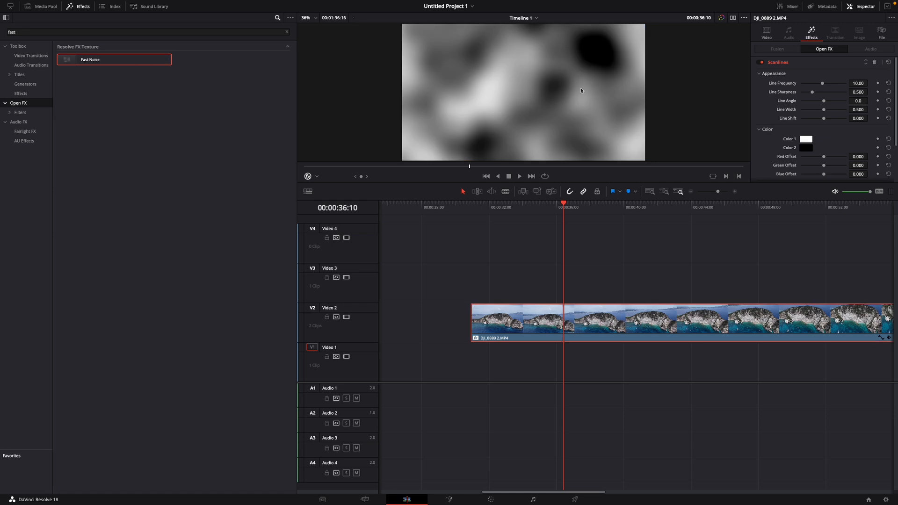
{"action": "left_click", "coordinate": [79, 7]}
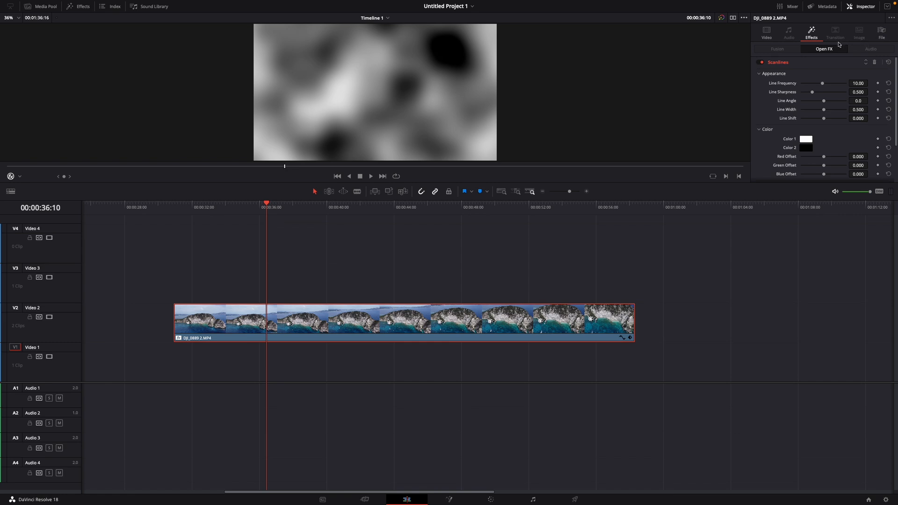
Collapse the Scanlines settings and reduce the Fast Noise Scale to 0
{"action": "left_click", "coordinate": [791, 64]}
{"action": "left_click", "coordinate": [796, 75]}
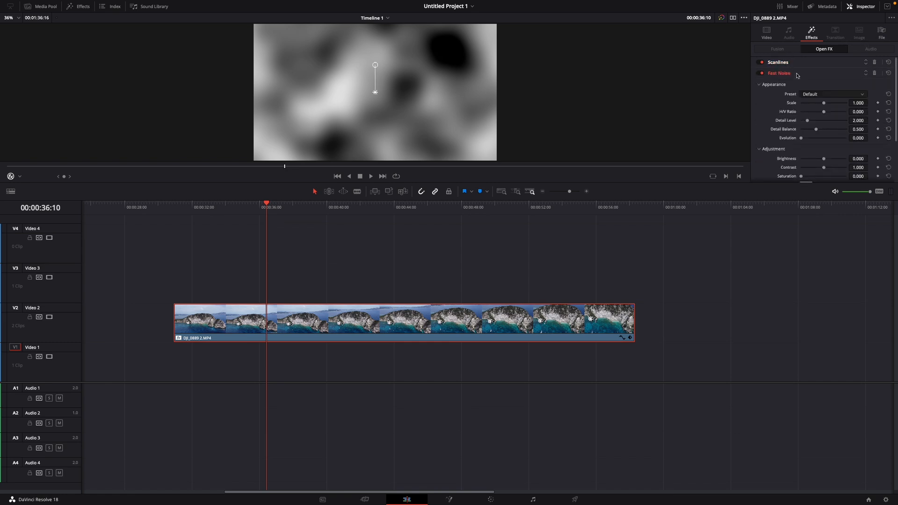
{"action": "left_click_drag", "start_coordinate": [825, 105], "coordinate": [781, 109]}
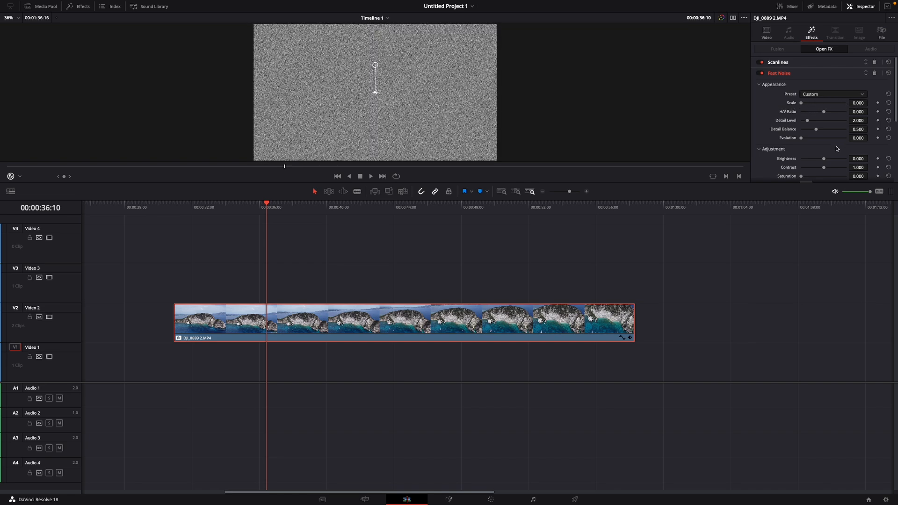
Adjust the Fast Noise effect's Brightness and lower its Contrast to soften the grain
{"action": "scroll", "coordinate": [837, 149], "scroll_direction": "down", "scroll_amount": 3}
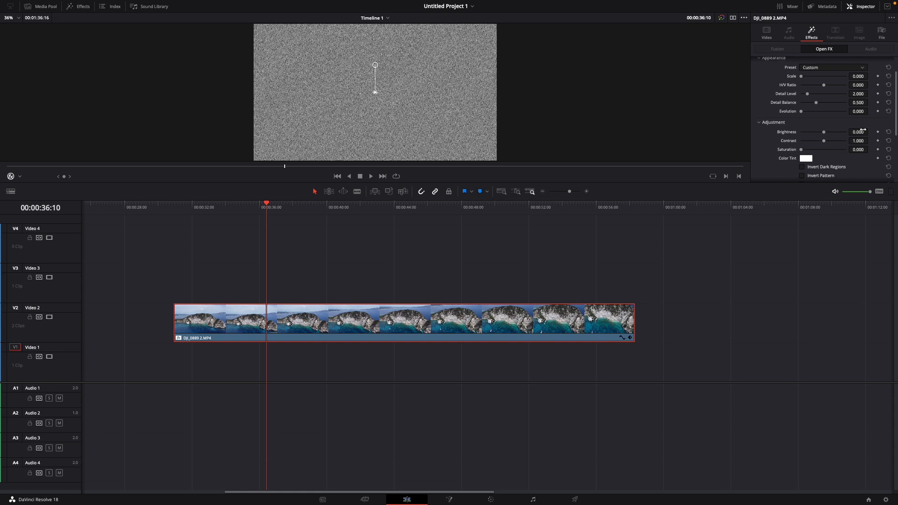
{"action": "left_click", "coordinate": [859, 132]}
{"action": "key", "text": "BackSpace"}
{"action": "key", "text": "Return"}
{"action": "left_click", "coordinate": [858, 141]}
{"action": "key", "text": "BackSpace"}
Set the Fast Noise Composite Type to Overlay and briefly play back the clip to check the grain
{"action": "scroll", "coordinate": [838, 154], "scroll_direction": "down", "scroll_amount": 5}
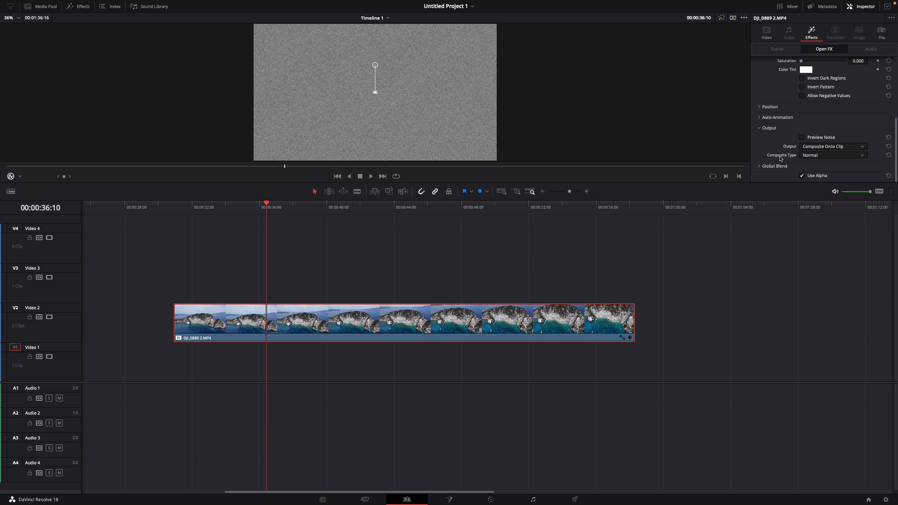
{"action": "left_click", "coordinate": [818, 156]}
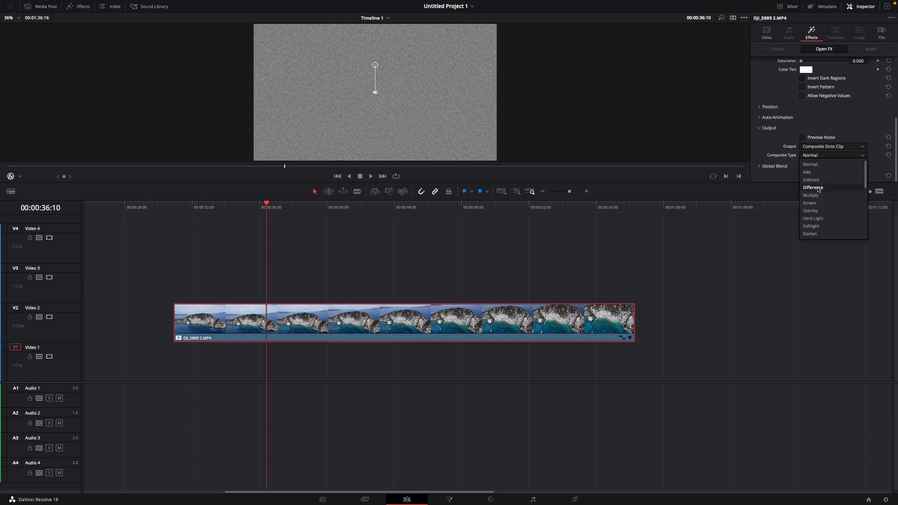
{"action": "left_click", "coordinate": [810, 210]}
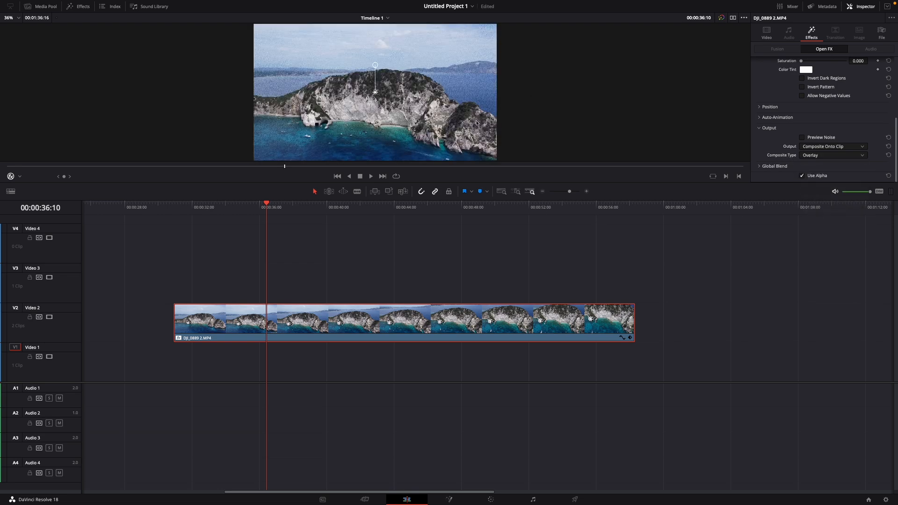
{"action": "key", "text": "space"}
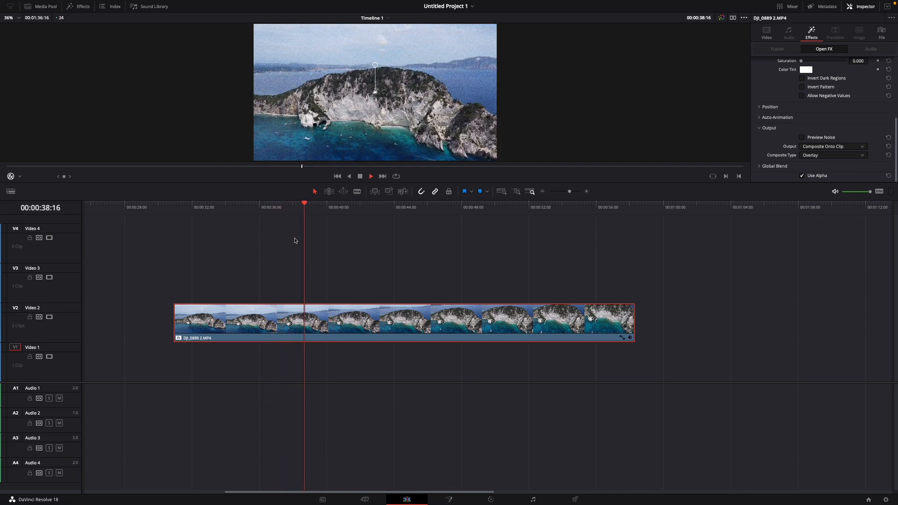
{"action": "key", "text": "space"}
Find the Vignette Open FX effect and apply it to the clip on Video 2
{"action": "left_click", "coordinate": [78, 6]}
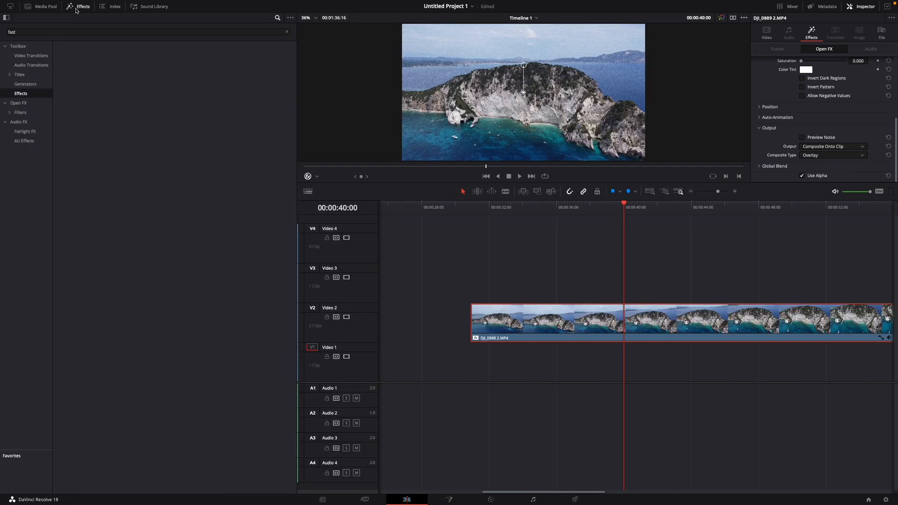
{"action": "left_click", "coordinate": [19, 103]}
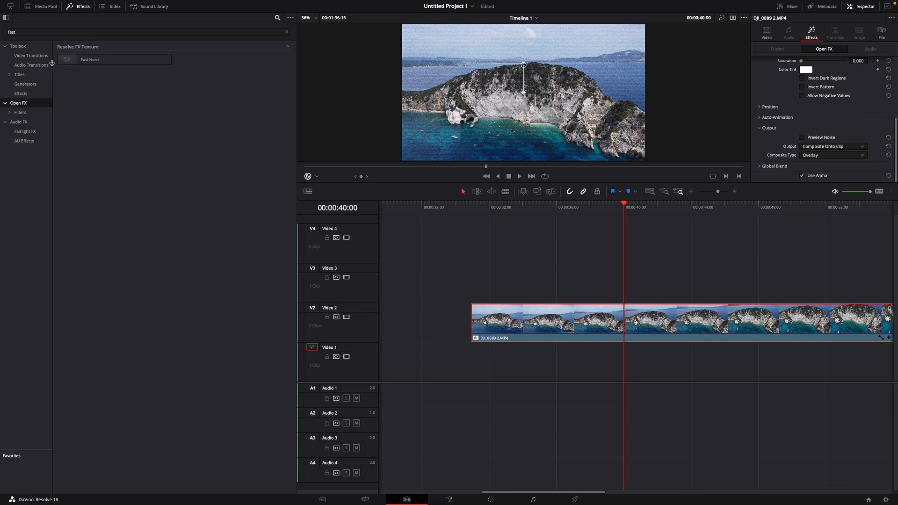
{"action": "double_click", "coordinate": [11, 31]}
{"action": "type", "text": "vigne"}
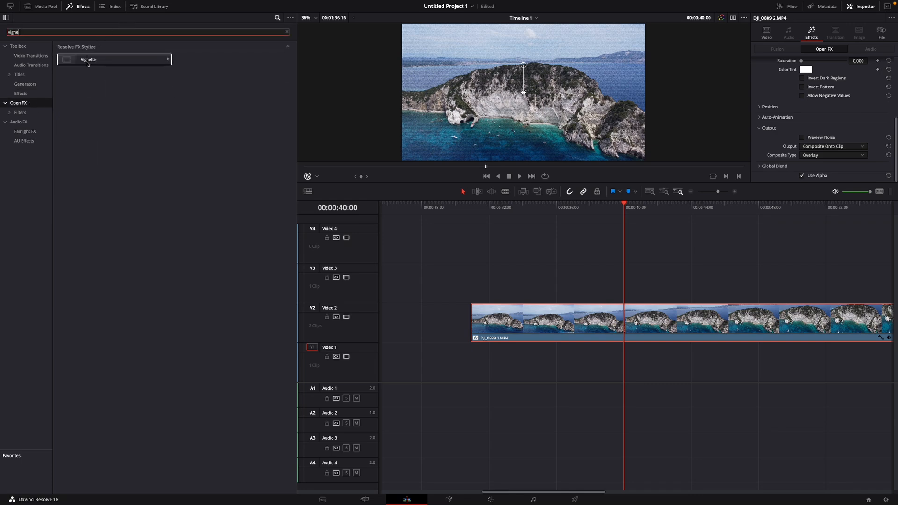
{"action": "left_click_drag", "start_coordinate": [89, 59], "coordinate": [533, 326]}
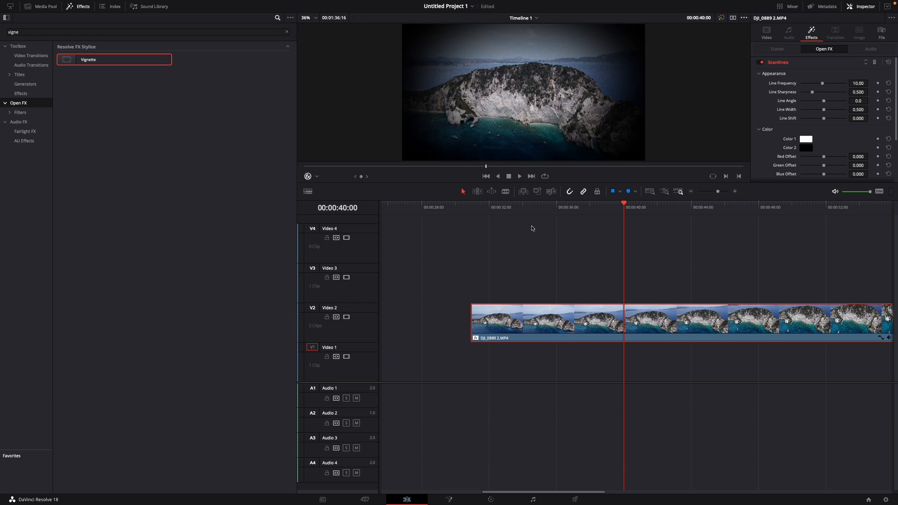
Increase the Vignette effect's Size to about 0.634
{"action": "left_click_drag", "start_coordinate": [624, 206], "coordinate": [597, 206]}
{"action": "left_click", "coordinate": [787, 63]}
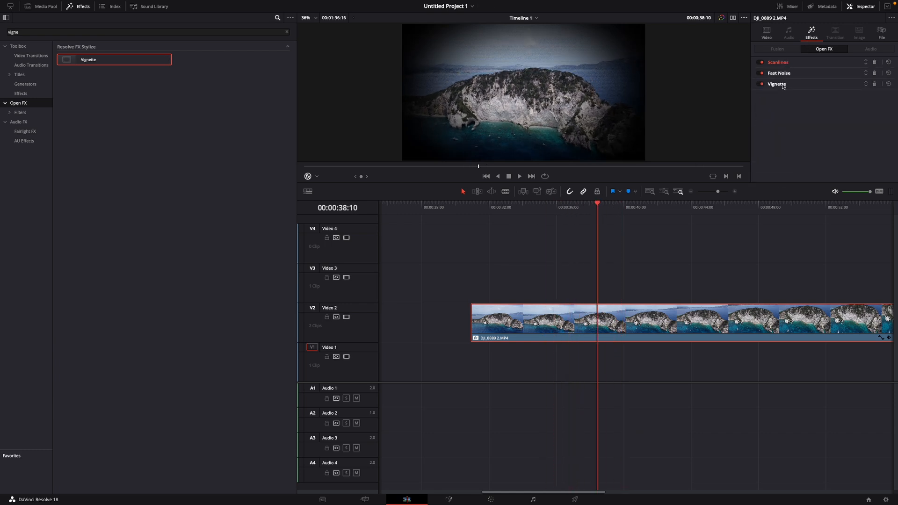
{"action": "left_click", "coordinate": [784, 85]}
{"action": "left_click_drag", "start_coordinate": [819, 117], "coordinate": [827, 119]}
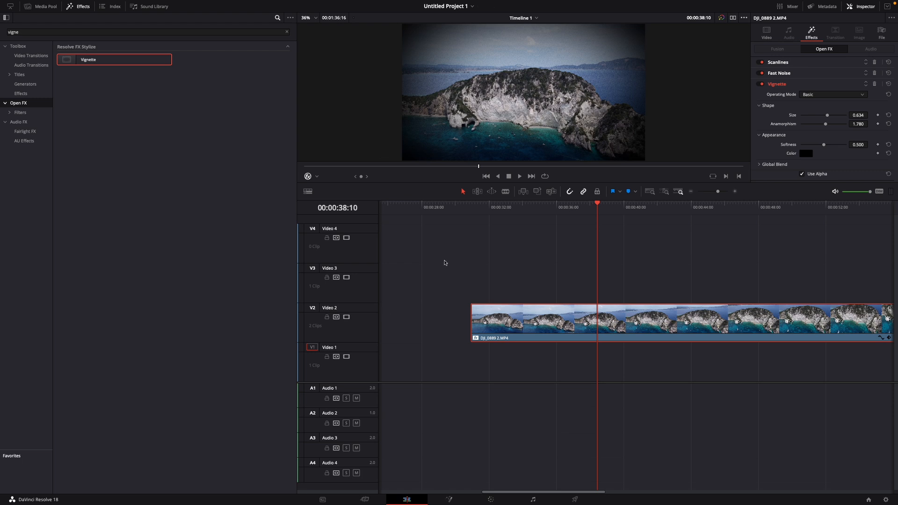
Place an Adjustment Clip on Video 3 above the beginning of the drone clip
{"action": "scroll", "coordinate": [471, 282], "scroll_direction": "right", "scroll_amount": 2}
{"action": "left_click", "coordinate": [19, 95]}
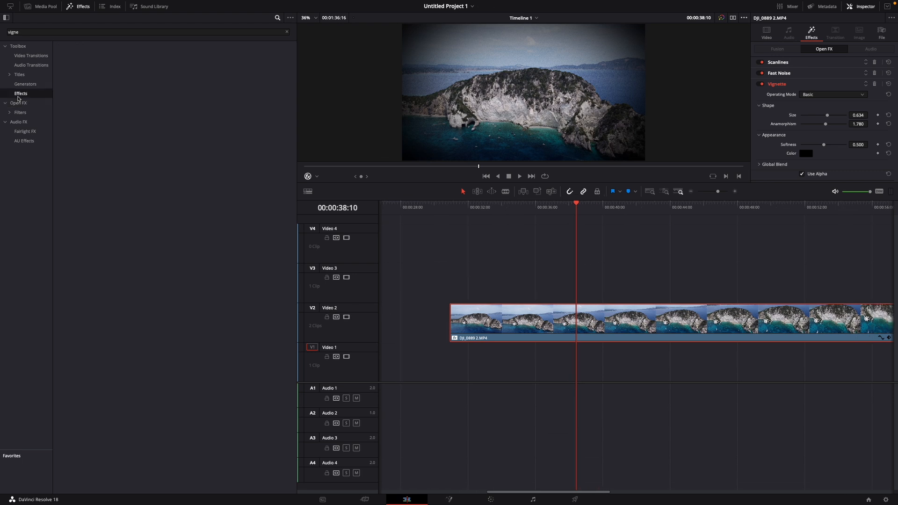
{"action": "left_click", "coordinate": [26, 32]}
{"action": "key", "text": "super+a"}
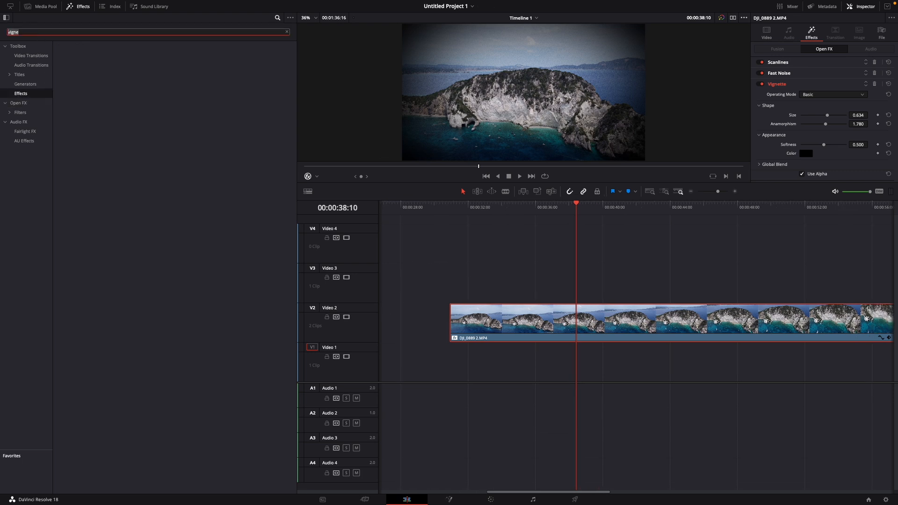
{"action": "type", "text": "a"}
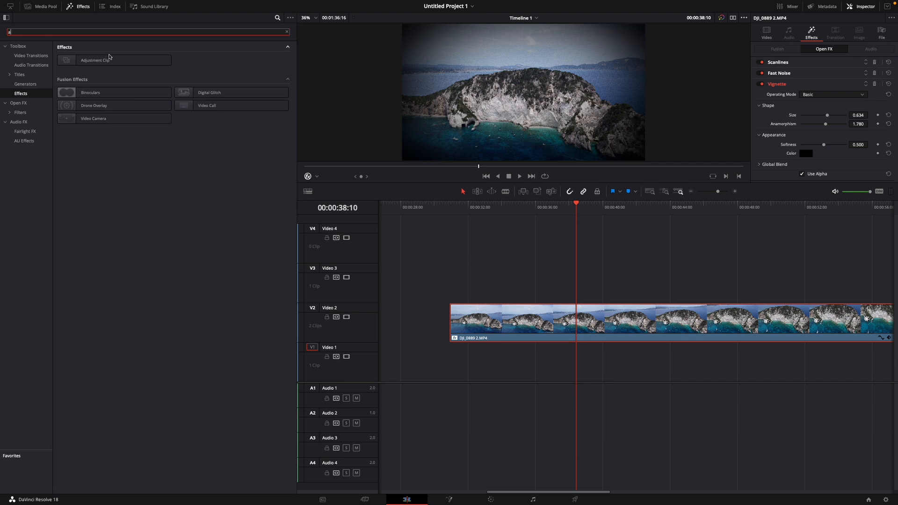
{"action": "left_click_drag", "start_coordinate": [93, 61], "coordinate": [466, 286]}
{"action": "left_click", "coordinate": [522, 293]}
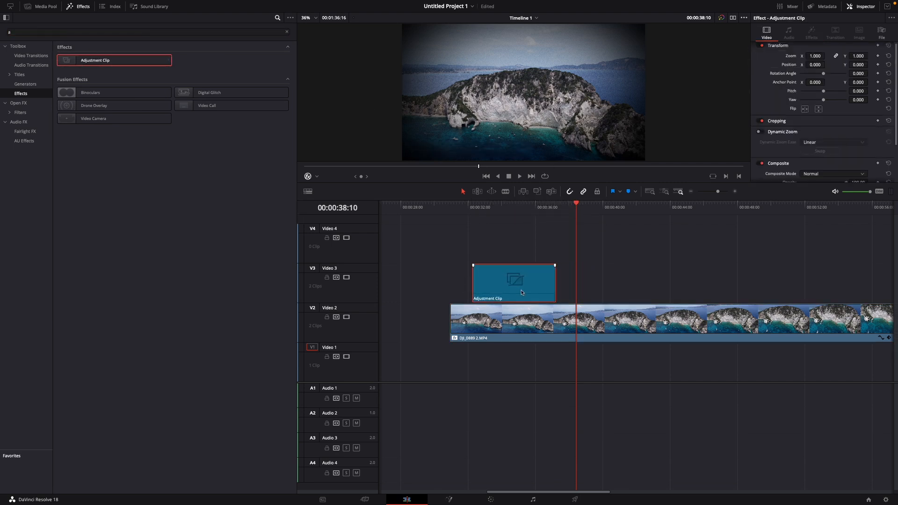
Paste two copies of the Adjustment Clip on Video 3, starting at about 00:00:41:13 and 00:00:51:23
{"action": "scroll", "coordinate": [498, 291], "scroll_direction": "right", "scroll_amount": 3}
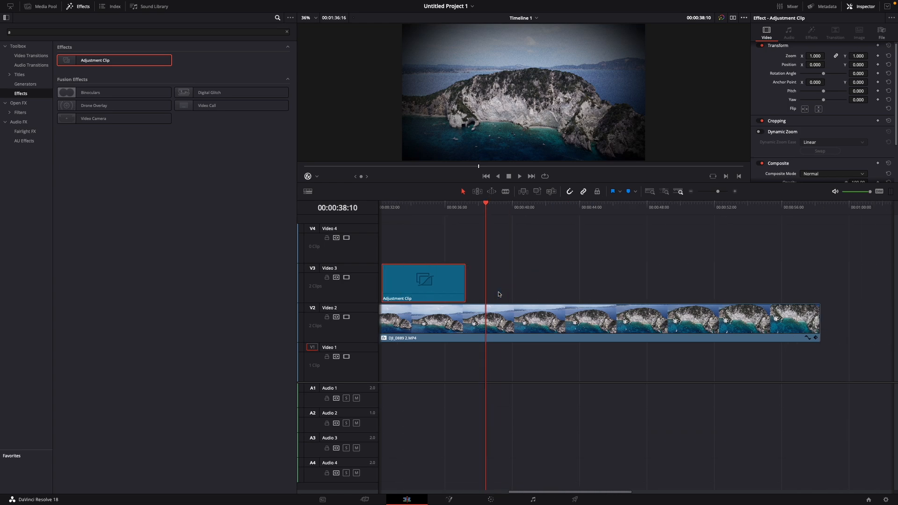
{"action": "left_click_drag", "start_coordinate": [491, 206], "coordinate": [540, 206]}
{"action": "left_click", "coordinate": [545, 273]}
{"action": "key", "text": "ctrl+v"}
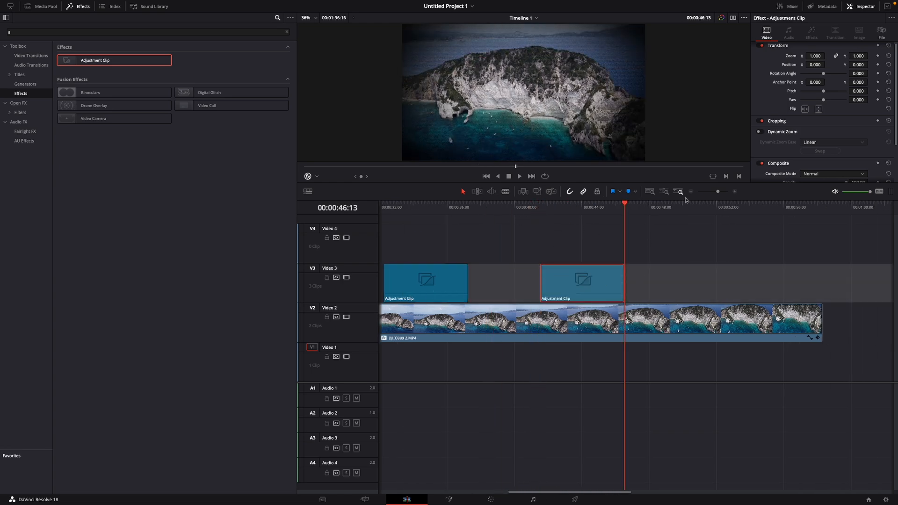
{"action": "left_click_drag", "start_coordinate": [624, 205], "coordinate": [717, 206]}
{"action": "key", "text": "ctrl+v"}
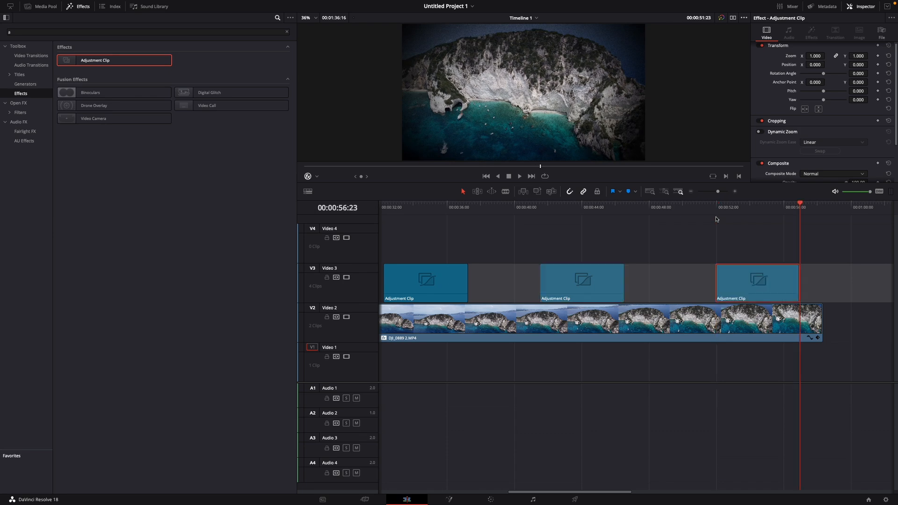
{"action": "scroll", "coordinate": [770, 263], "scroll_direction": "left", "scroll_amount": 5}
{"action": "scroll", "coordinate": [769, 263], "scroll_direction": "right", "scroll_amount": 5}
{"action": "scroll", "coordinate": [769, 263], "scroll_direction": "left", "scroll_amount": 1}
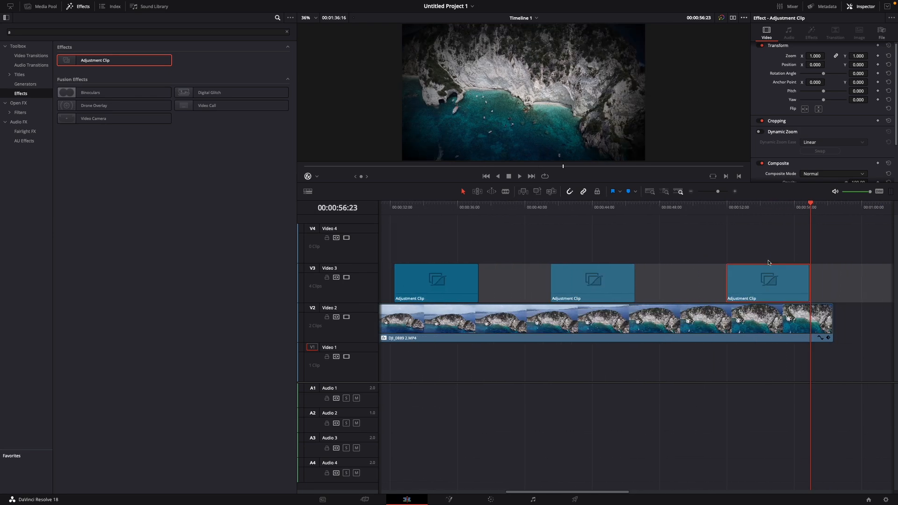
Find the Digital Glitch Fusion effect and apply it to each of the three adjustment clips on Video 3
{"action": "key", "text": "BackSpace"}
{"action": "type", "text": "vh"}
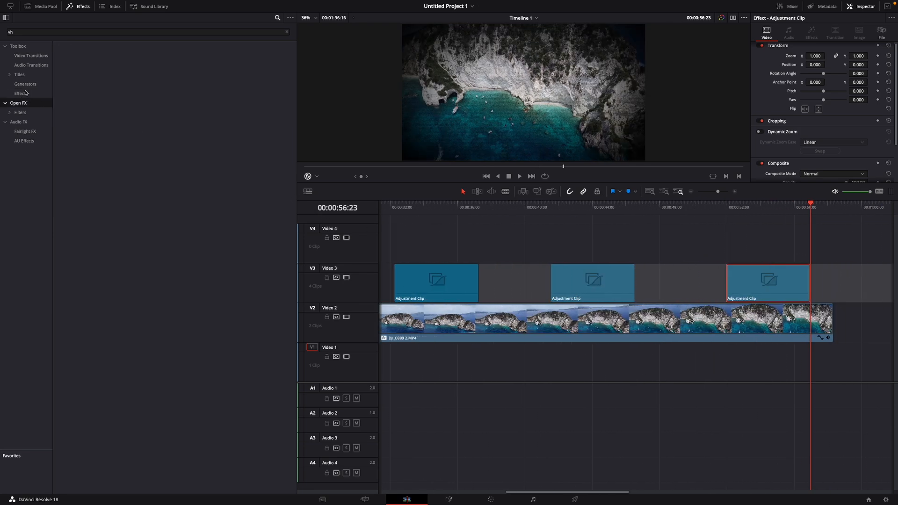
{"action": "left_click", "coordinate": [26, 32]}
{"action": "key", "text": "super+a"}
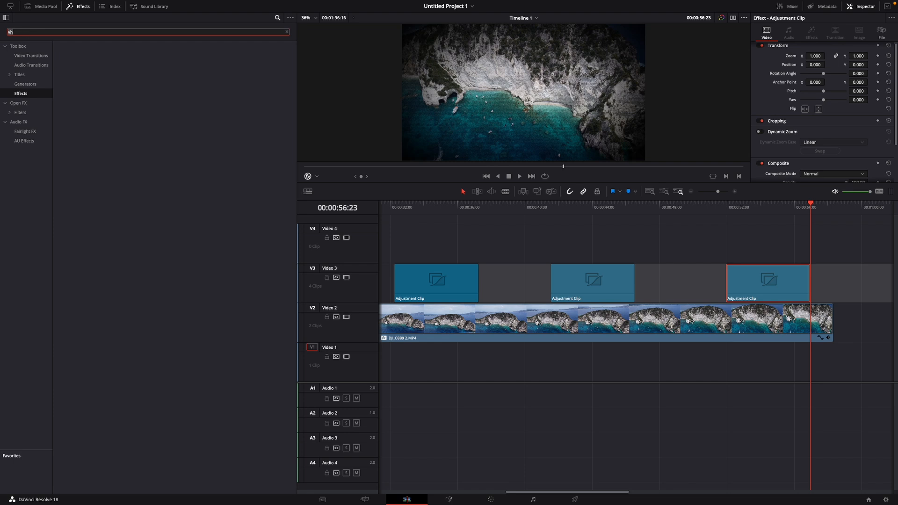
{"action": "type", "text": "glit"}
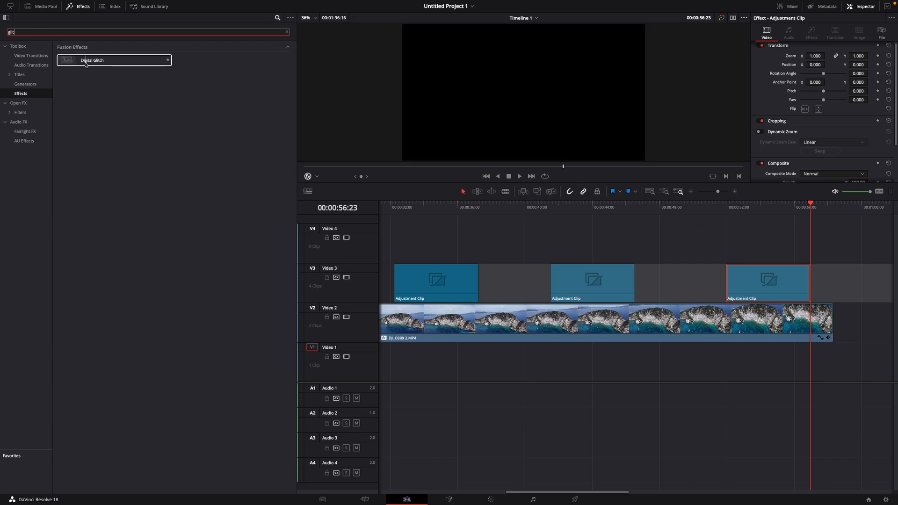
{"action": "left_click_drag", "start_coordinate": [91, 60], "coordinate": [425, 281]}
{"action": "left_click_drag", "start_coordinate": [106, 62], "coordinate": [598, 283]}
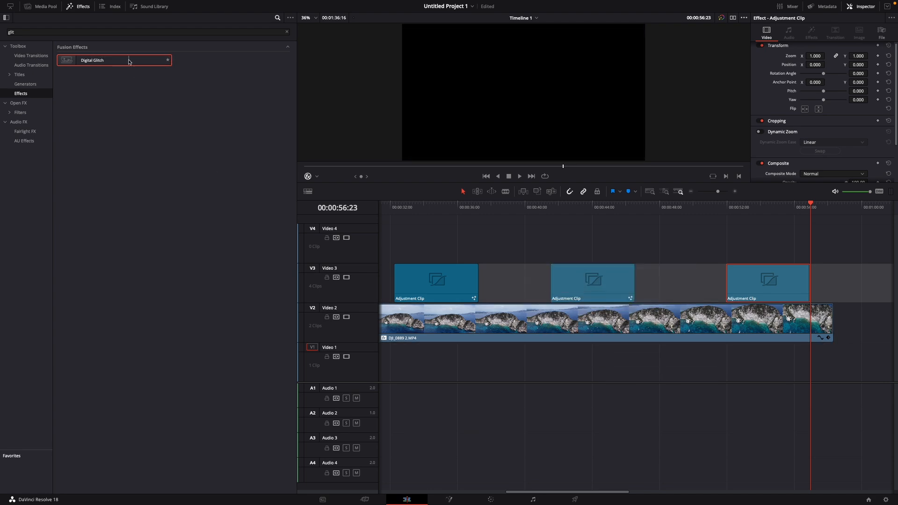
{"action": "left_click_drag", "start_coordinate": [131, 60], "coordinate": [653, 287]}
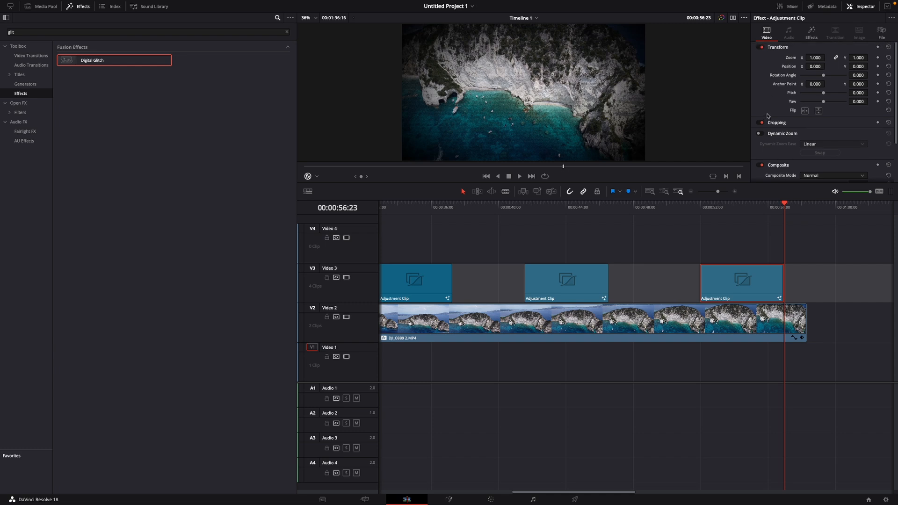
Review the third adjustment clip's Digital Glitch settings, and play the timeline from about 00:00:31:10 to preview the glitches
{"action": "left_click", "coordinate": [811, 33]}
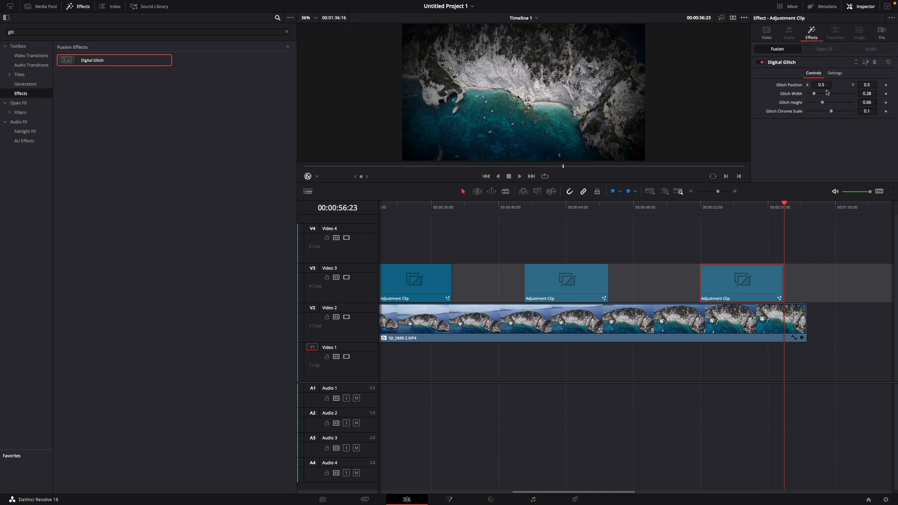
{"action": "left_click", "coordinate": [785, 64]}
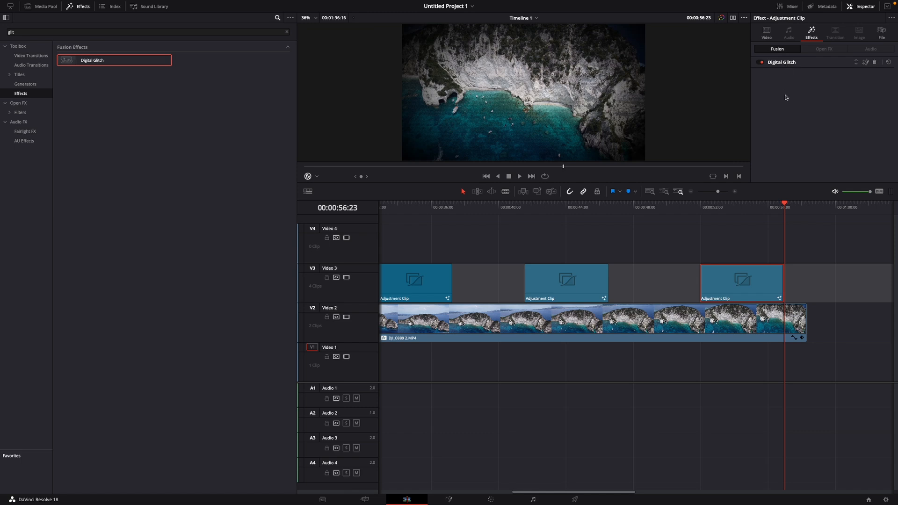
{"action": "scroll", "coordinate": [465, 216], "scroll_direction": "left", "scroll_amount": 3}
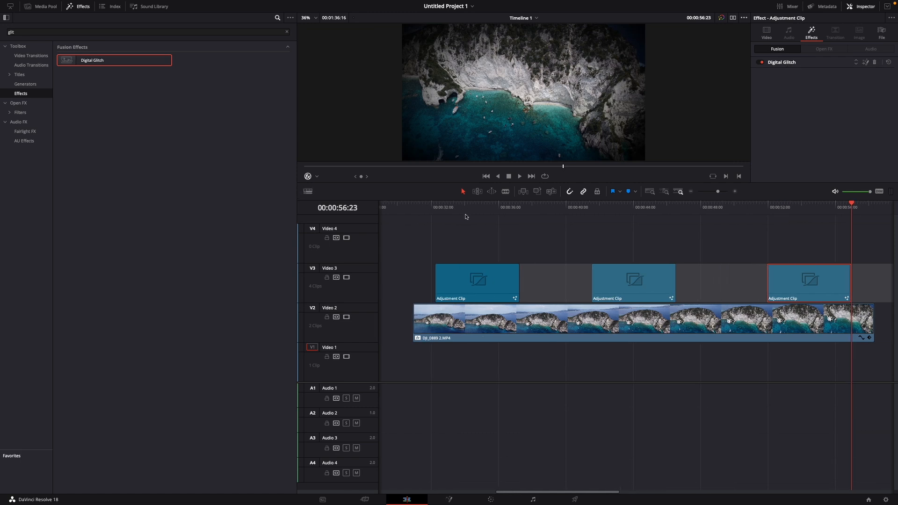
{"action": "left_click", "coordinate": [421, 210]}
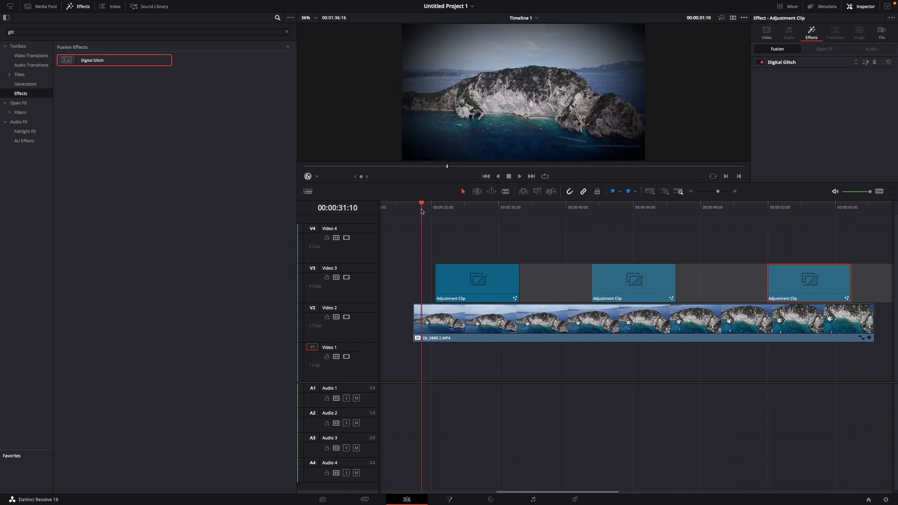
{"action": "key", "text": "space"}
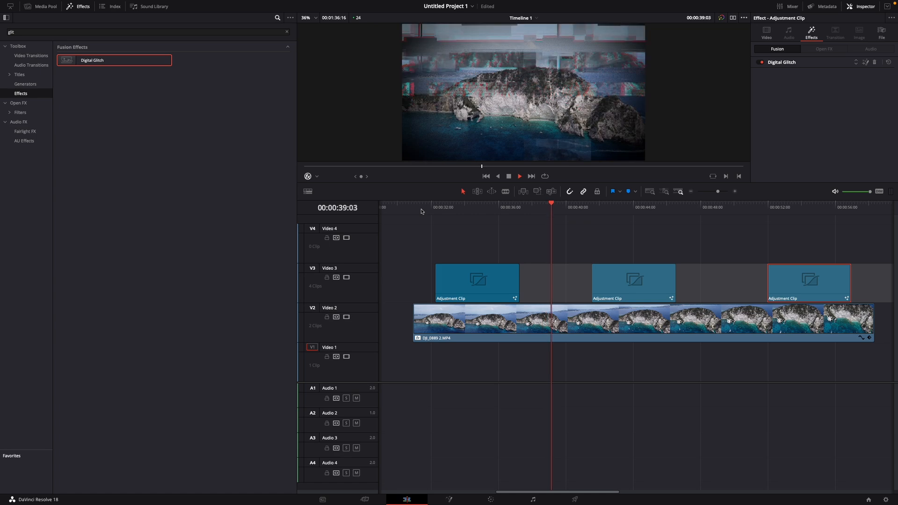
{"action": "key", "text": "space"}
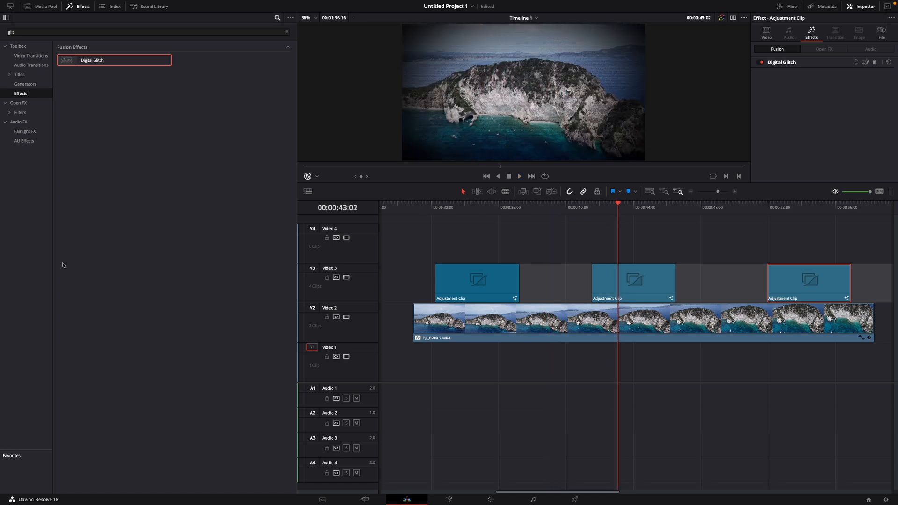
Tint the middle adjustment clip slightly blue on the Color page, with Gain at 1.00, 0.98, 1.00, 1.07, and return to the Edit page
{"action": "left_click", "coordinate": [491, 500]}
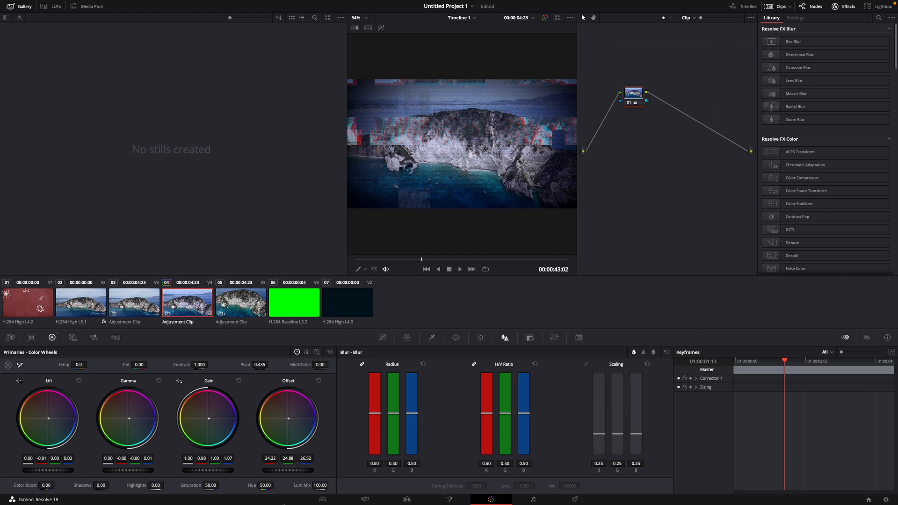
{"action": "left_click", "coordinate": [407, 499]}
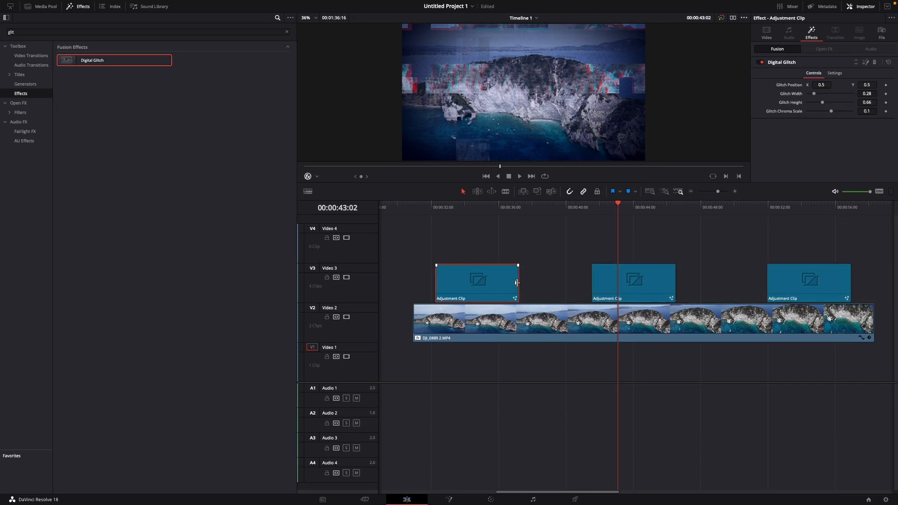
Shorten the three adjustment clips from their ends to about 3, 3 and 3.5 seconds, and play the drone clip from its beginning
{"action": "left_click_drag", "start_coordinate": [516, 283], "coordinate": [488, 283]}
{"action": "left_click", "coordinate": [660, 282]}
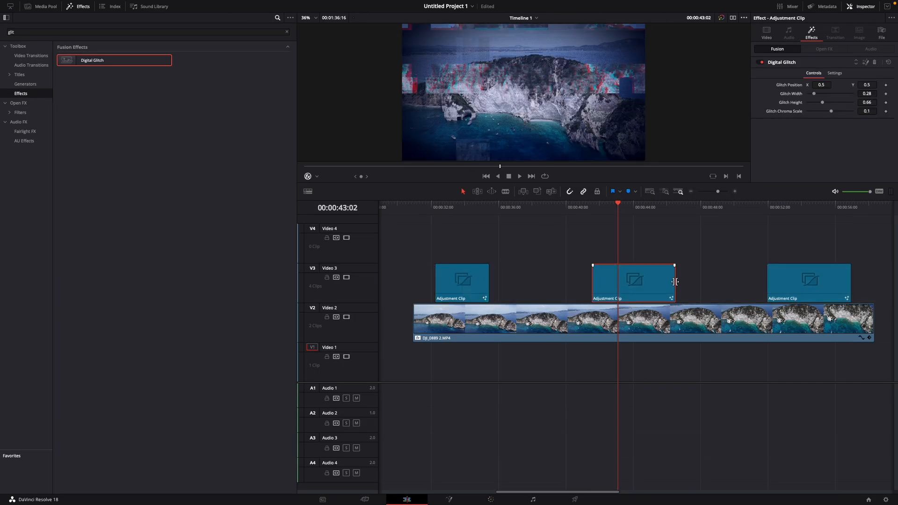
{"action": "left_click_drag", "start_coordinate": [673, 281], "coordinate": [642, 281]}
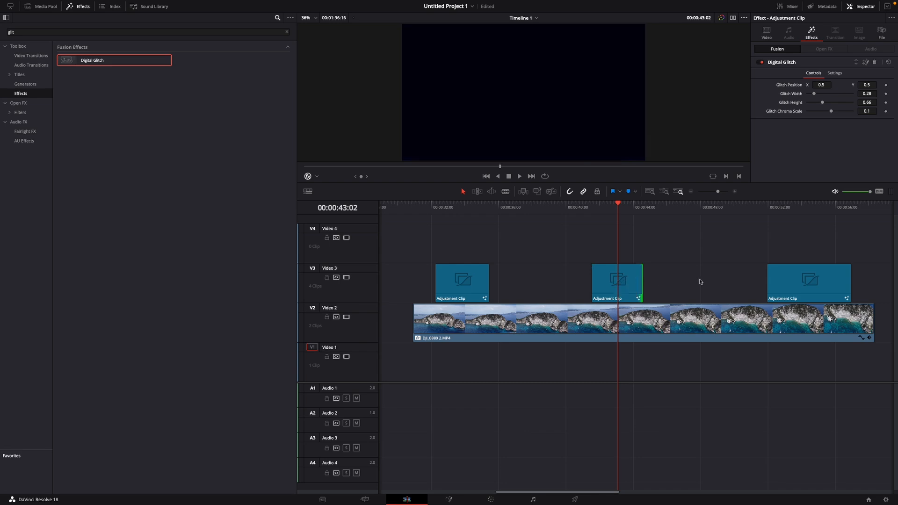
{"action": "left_click_drag", "start_coordinate": [849, 281], "coordinate": [827, 281]}
{"action": "left_click", "coordinate": [413, 210]}
{"action": "key", "text": "space"}
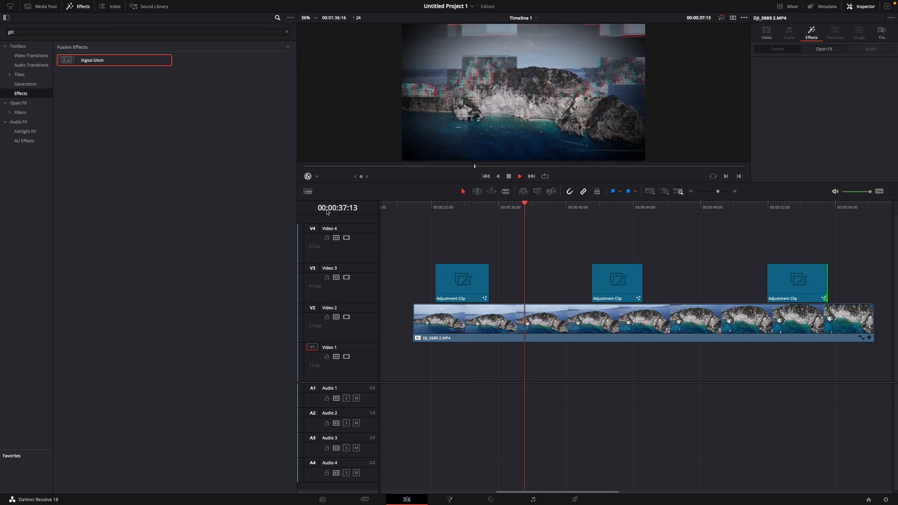
{"action": "key", "text": "space"}
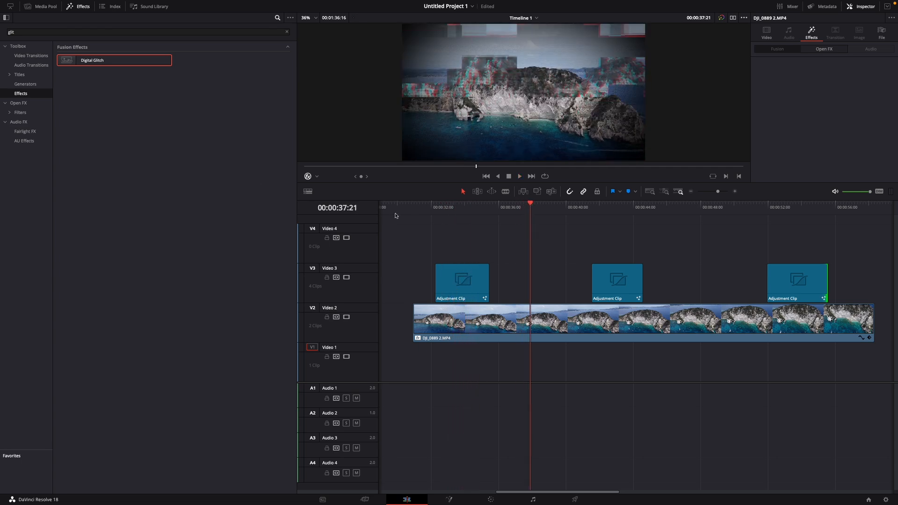